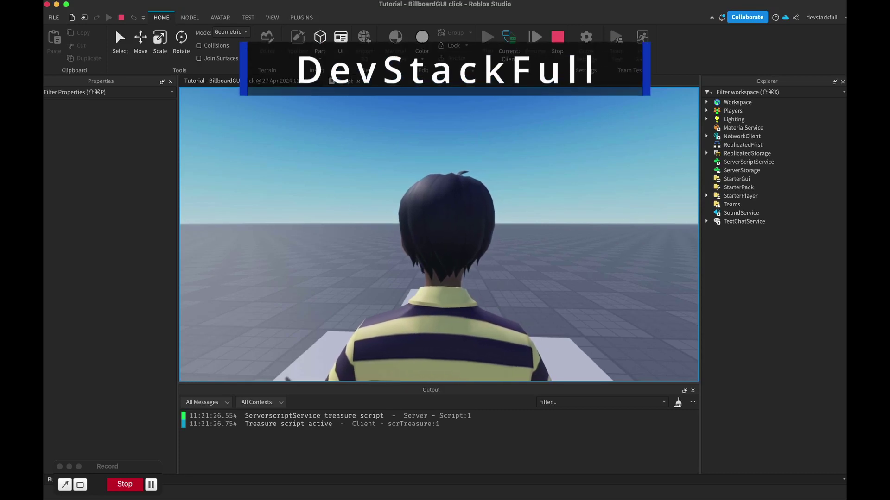
Walk the character around the treasure chest in the play test
{"action": "right_click_drag", "start_coordinate": [441, 260], "coordinate": [442, 262]}
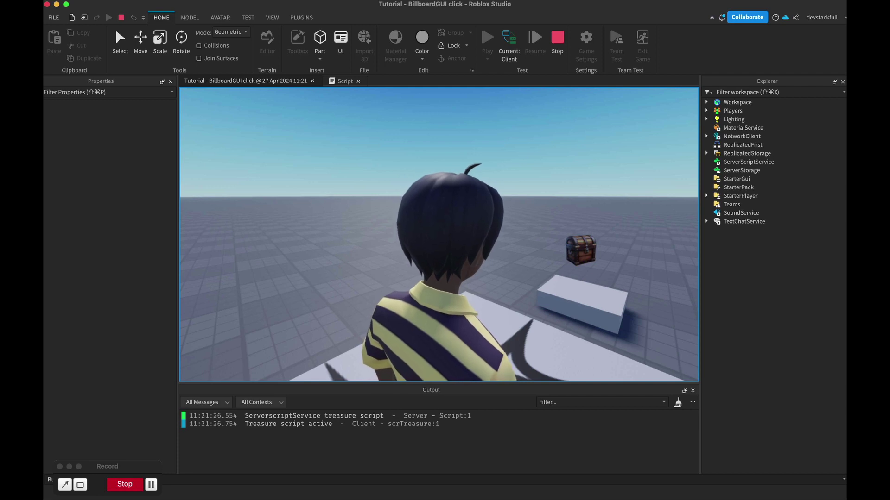
{"action": "right_click_drag", "start_coordinate": [442, 262], "coordinate": [442, 262]}
{"action": "key", "text": "s"}
{"action": "key", "text": "w"}
{"action": "key", "text": "s"}
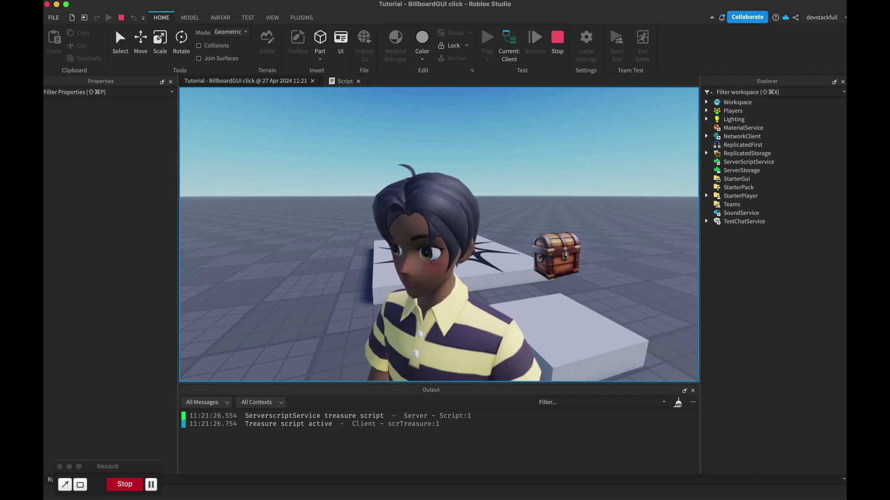
Stop the play test and select the baseBillboard block, keeping its name unchanged
{"action": "left_click", "coordinate": [558, 40]}
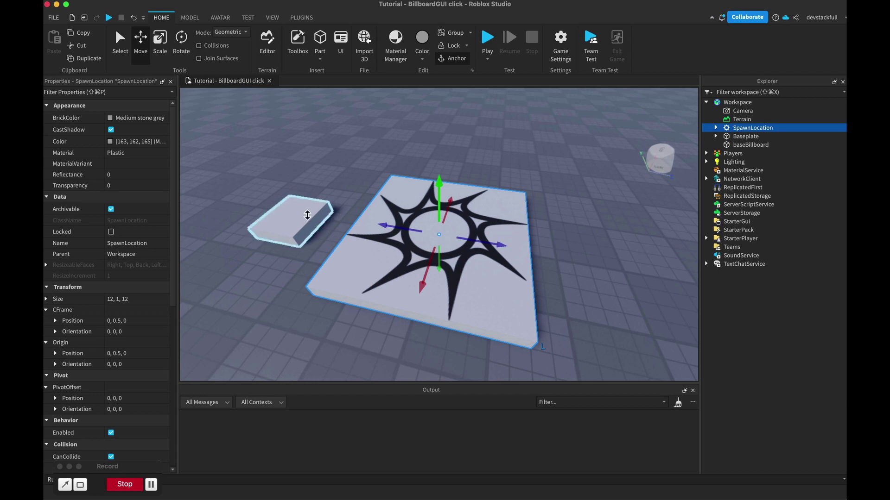
{"action": "left_click", "coordinate": [309, 217]}
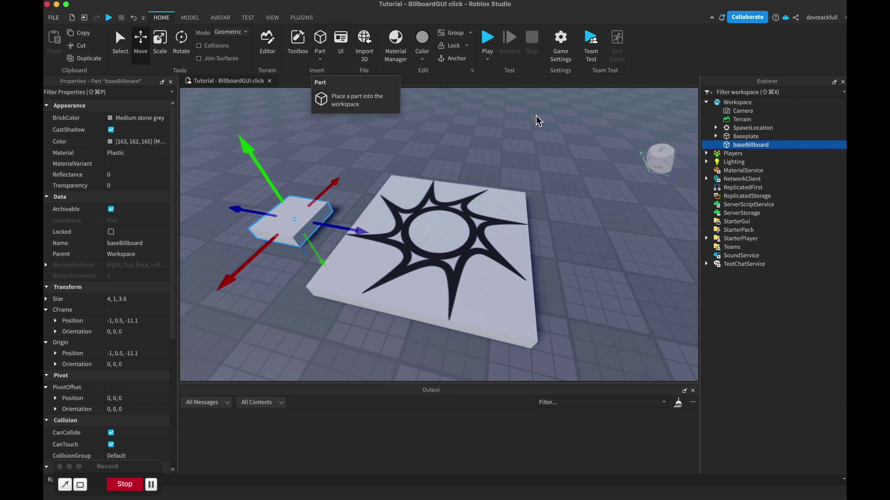
{"action": "double_click", "coordinate": [751, 146]}
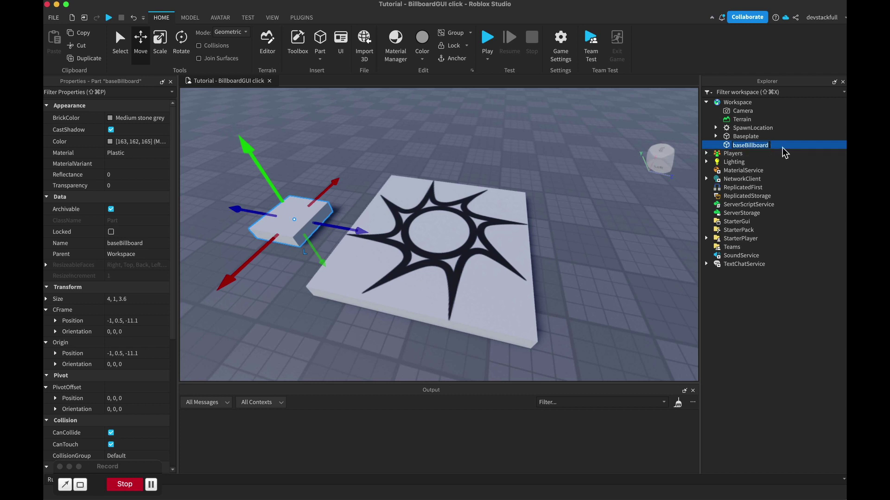
{"action": "key", "text": "Return"}
{"action": "right_click_drag", "start_coordinate": [367, 216], "coordinate": [367, 216]}
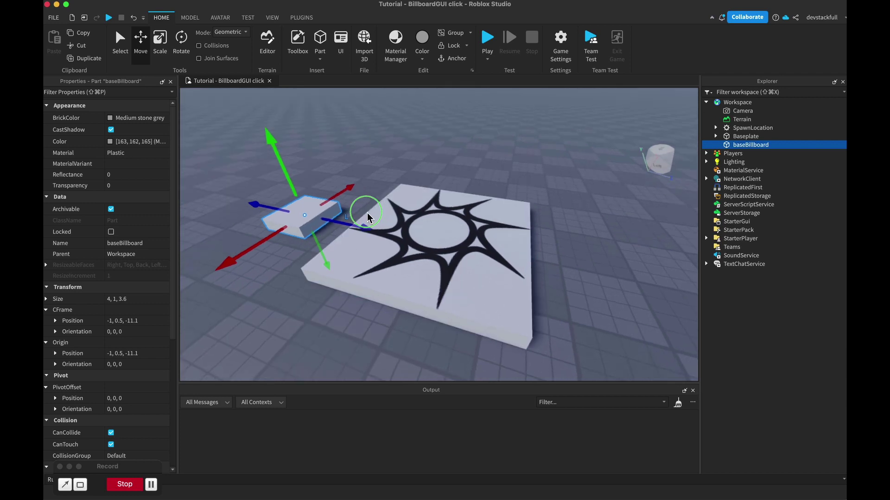
{"action": "mouse_move", "coordinate": [781, 151]}
Insert a BillboardGui under baseBillboard and rename it billboardTreasure
{"action": "left_click", "coordinate": [774, 145]}
{"action": "type", "text": "bill"}
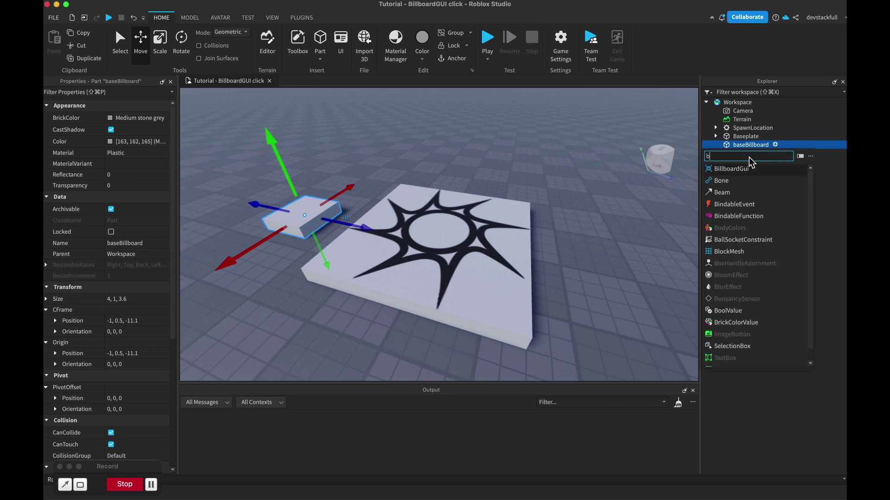
{"action": "left_click", "coordinate": [748, 171]}
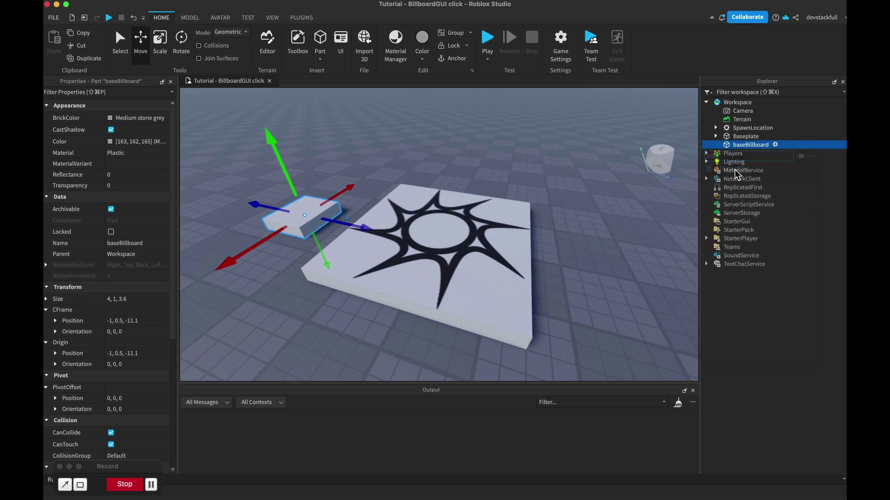
{"action": "left_click", "coordinate": [762, 154]}
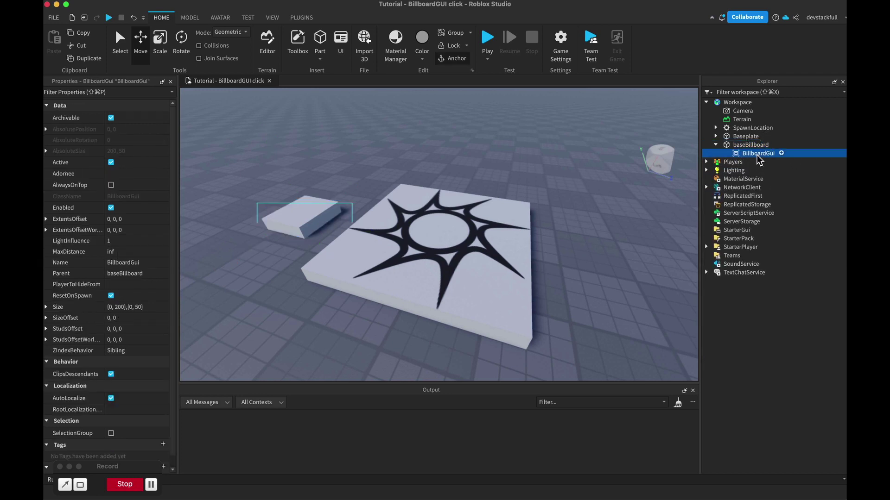
{"action": "left_click", "coordinate": [763, 155]}
{"action": "type", "text": "billboard"}
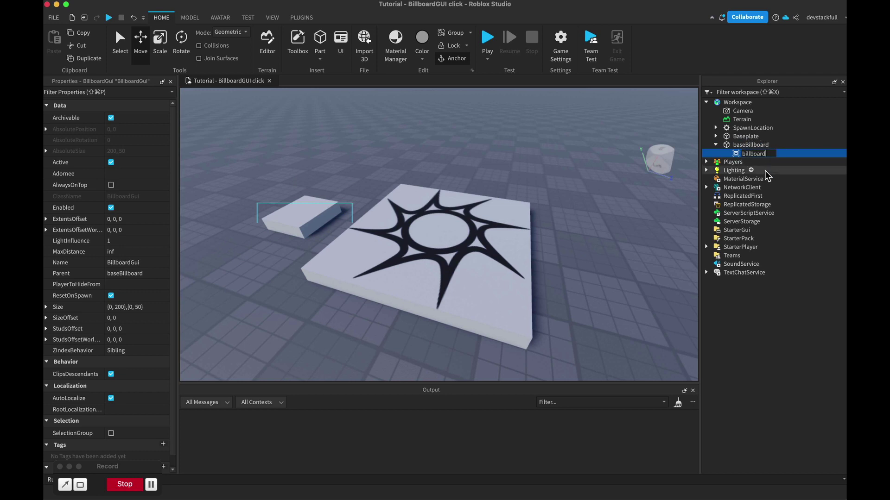
{"action": "type", "text": "Treasure"}
{"action": "key", "text": "Return"}
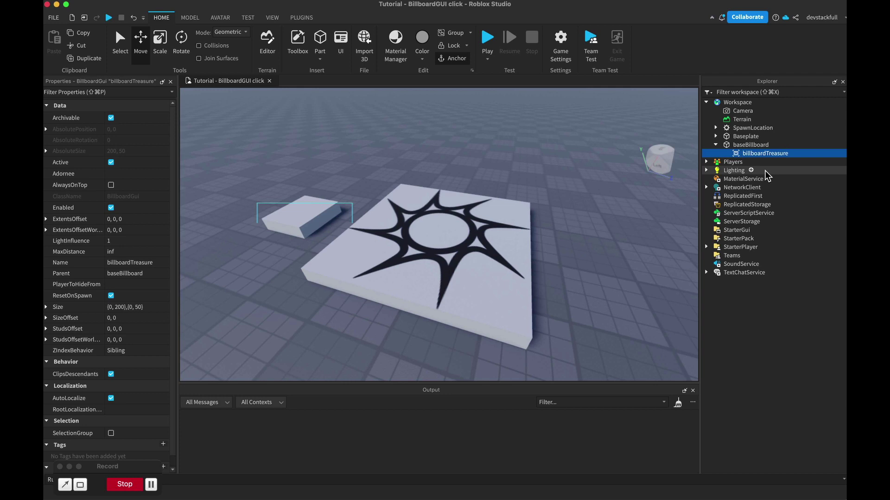
{"action": "left_click", "coordinate": [794, 153]}
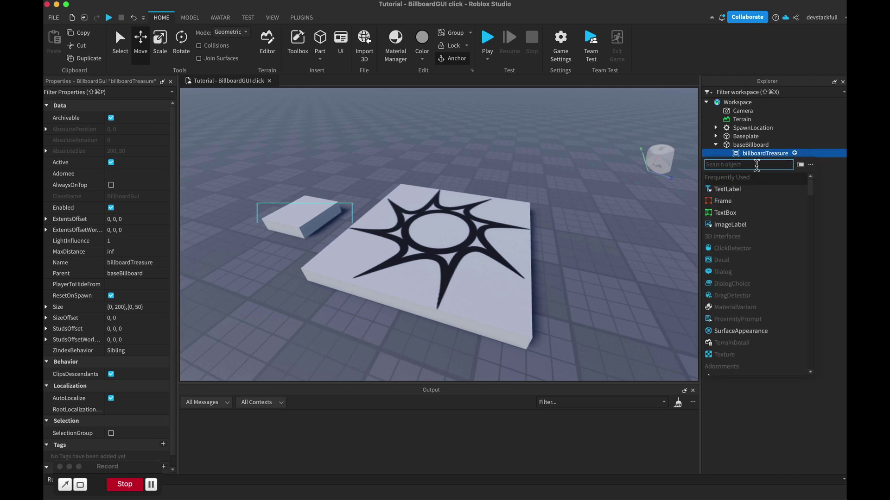
Insert an ImageButton under billboardTreasure and rename it btnTreasure
{"action": "type", "text": "imag"}
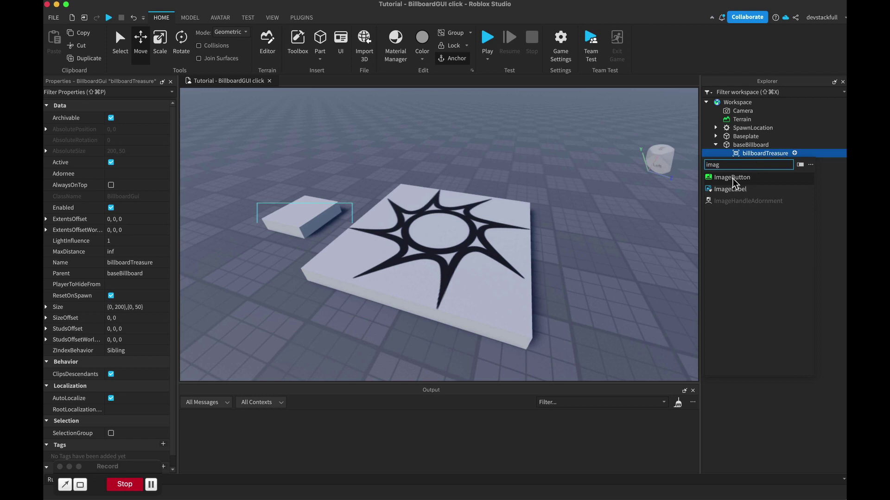
{"action": "left_click", "coordinate": [737, 177]}
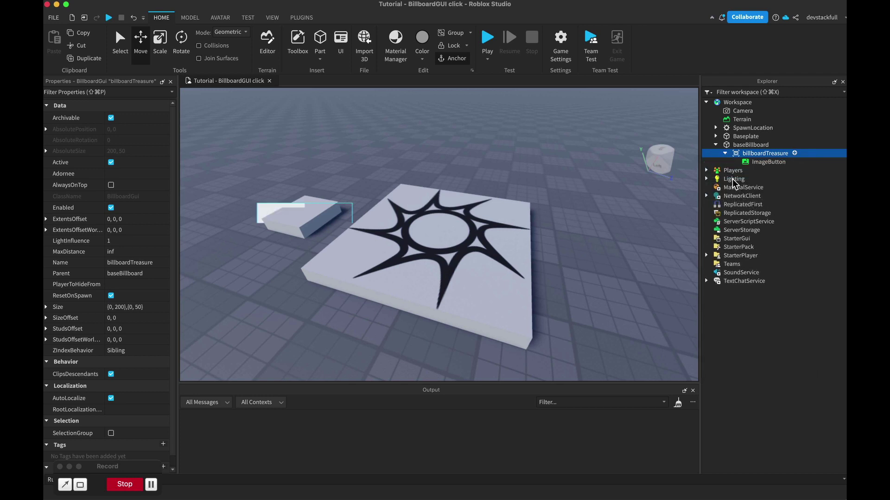
{"action": "left_click", "coordinate": [768, 163]}
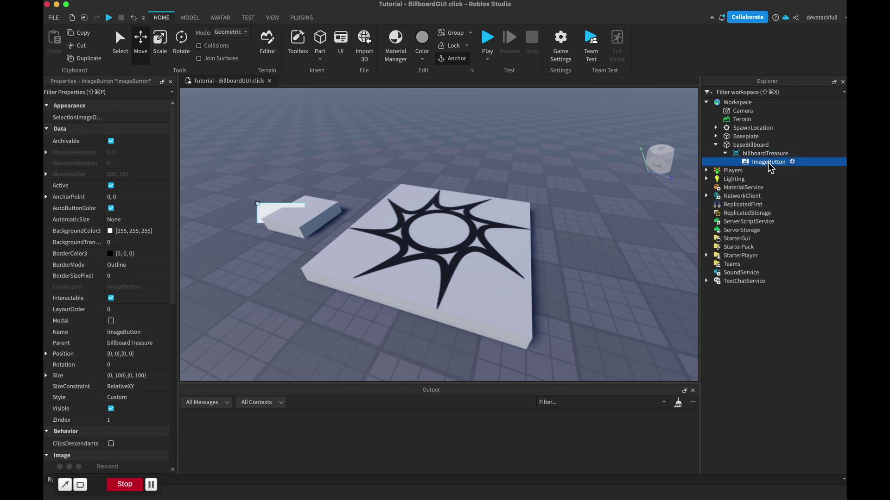
{"action": "left_click", "coordinate": [770, 163]}
{"action": "type", "text": "btn"}
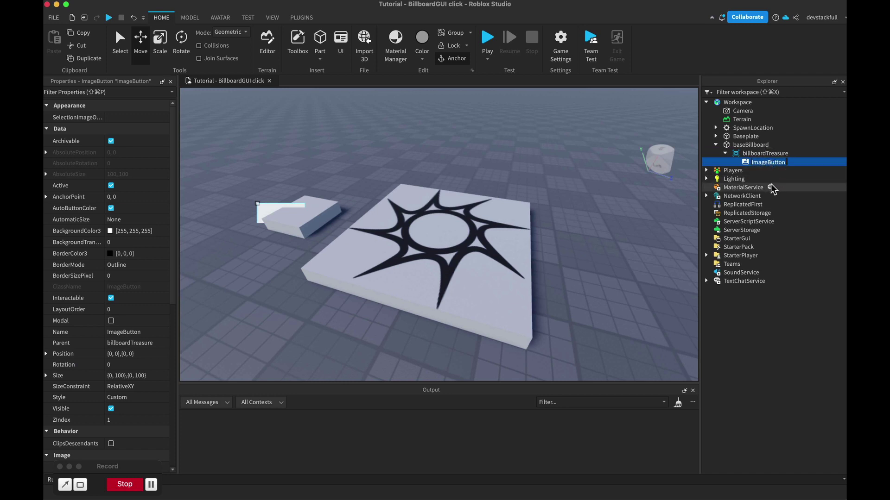
{"action": "type", "text": "Treasure"}
{"action": "key", "text": "Return"}
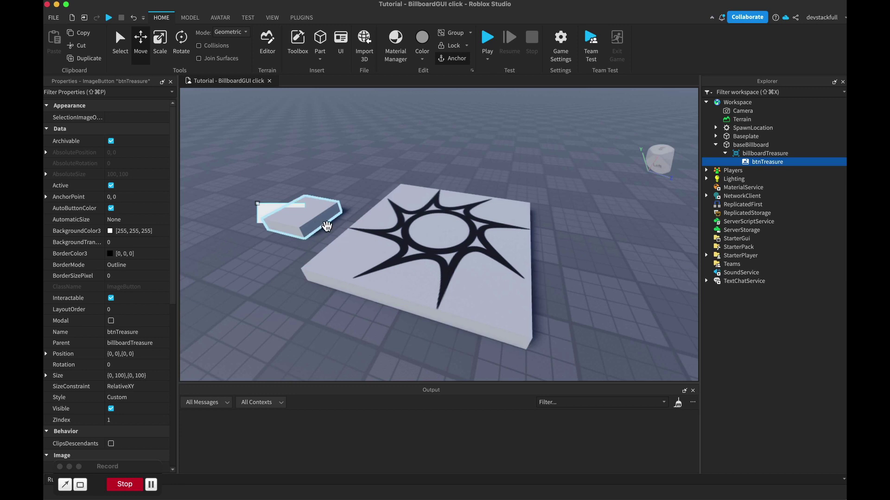
{"action": "mouse_move", "coordinate": [300, 236]}
{"action": "right_mouse_down"}
{"action": "mouse_move", "coordinate": [288, 238]}
{"action": "mouse_move", "coordinate": [296, 236]}
{"action": "right_mouse_up"}
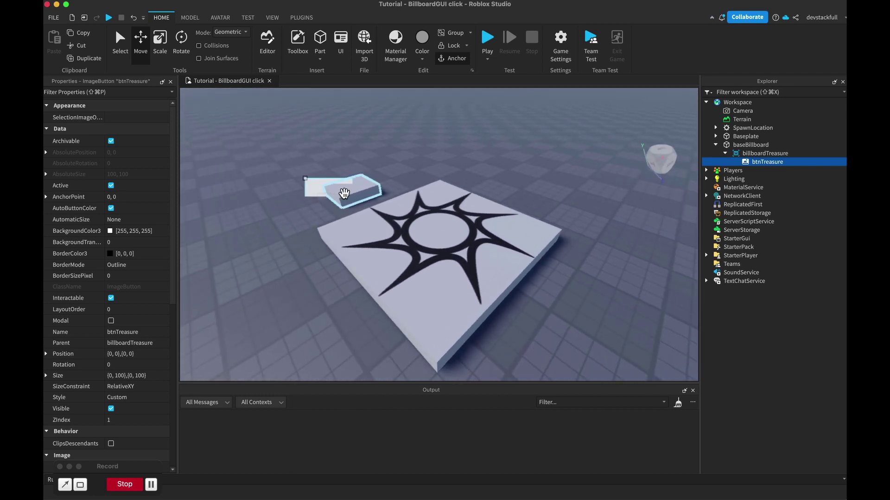
Set billboardTreasure's StudsOffset to 0, 3, 0 to raise it above the part
{"action": "left_click", "coordinate": [755, 155]}
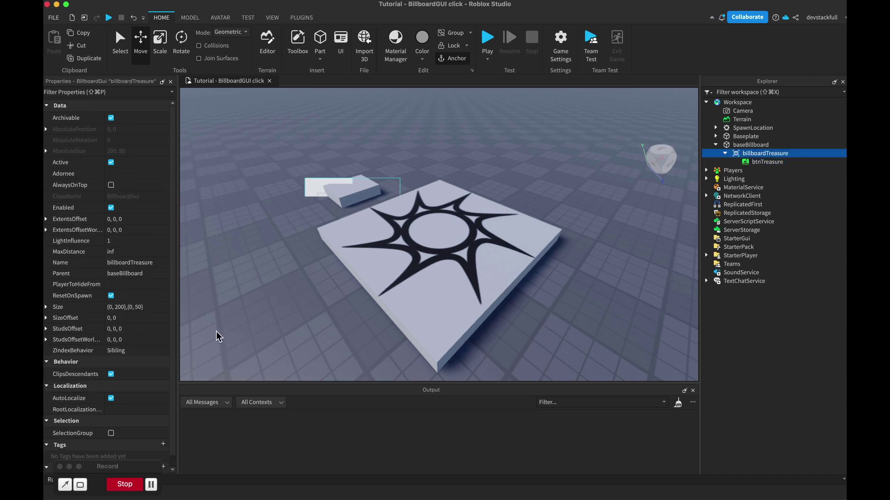
{"action": "left_click", "coordinate": [116, 330]}
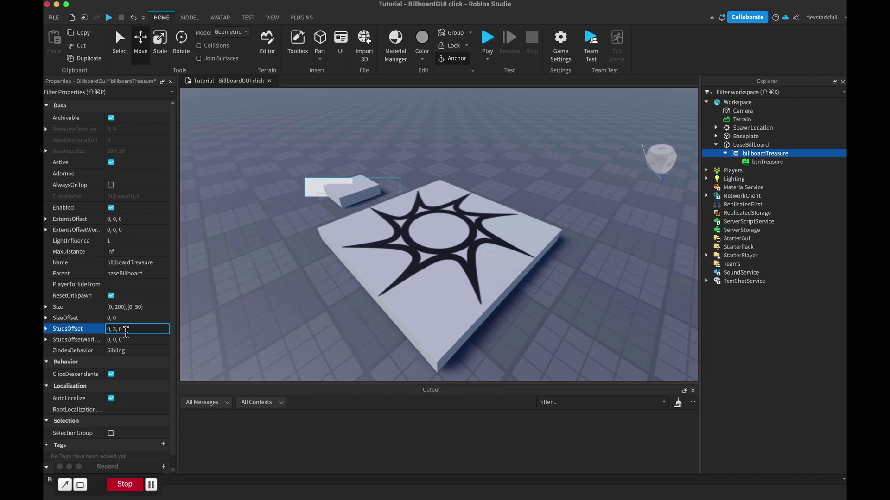
{"action": "key", "text": "Return"}
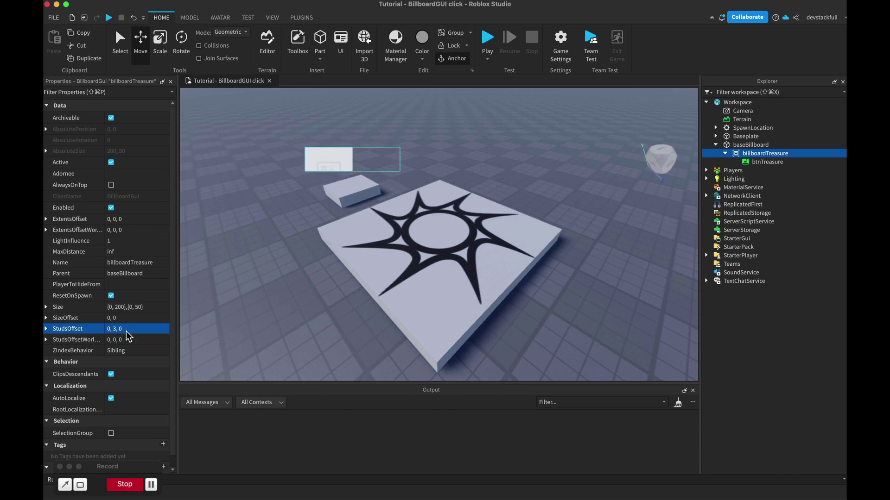
Focus the camera on baseBillboard and orbit to a side view
{"action": "left_click", "coordinate": [344, 188]}
{"action": "key", "text": "f"}
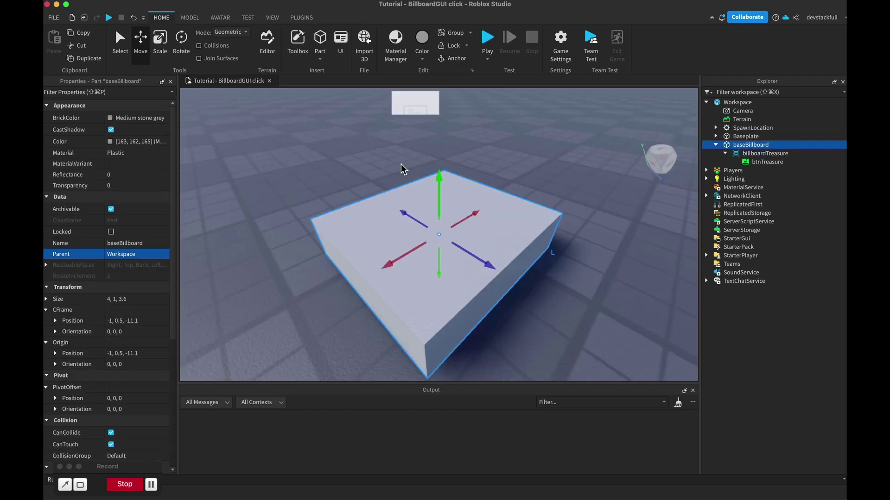
{"action": "scroll", "coordinate": [403, 170], "scroll_direction": "down", "scroll_amount": 5}
{"action": "scroll", "coordinate": [403, 170], "scroll_direction": "up", "scroll_amount": 5}
{"action": "right_click_drag", "start_coordinate": [403, 170], "coordinate": [402, 164]}
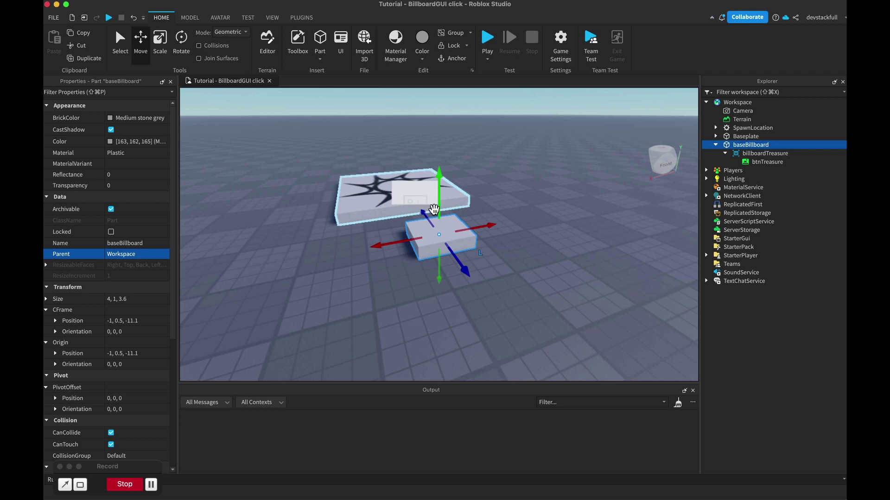
{"action": "right_click_drag", "start_coordinate": [433, 213], "coordinate": [443, 220]}
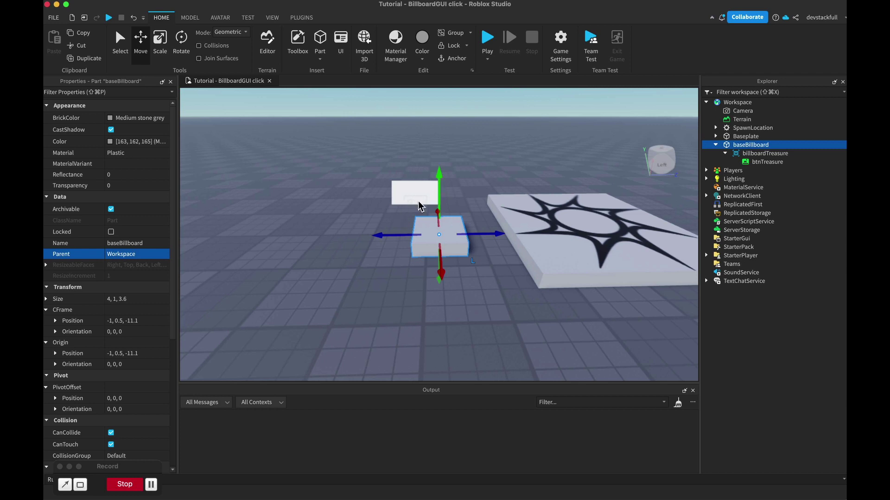
Set billboardTreasure's Size to X Scale 2, Offset 0 and Y Scale 2, Offset 0
{"action": "left_click", "coordinate": [758, 155]}
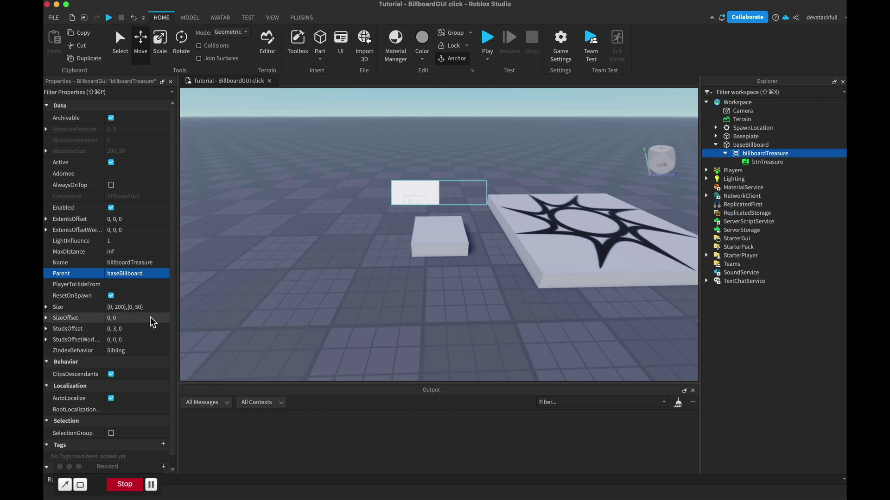
{"action": "left_click", "coordinate": [47, 309]}
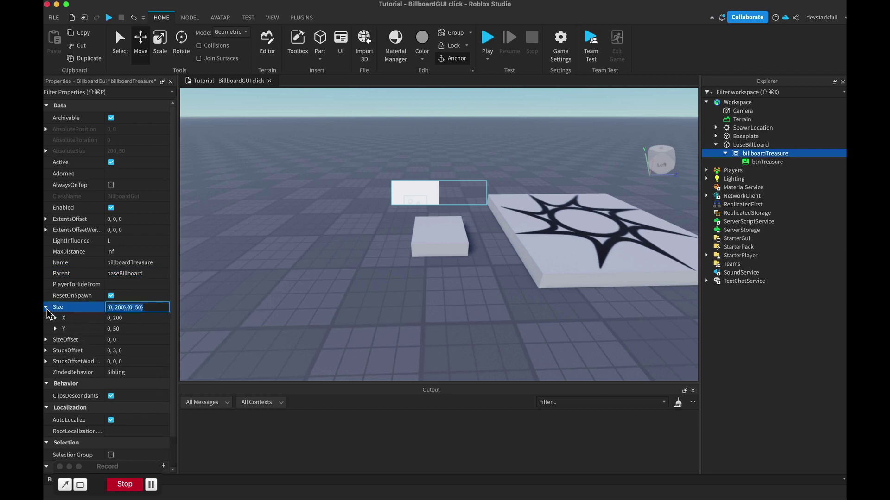
{"action": "left_click", "coordinate": [55, 318]}
{"action": "left_click", "coordinate": [56, 351]}
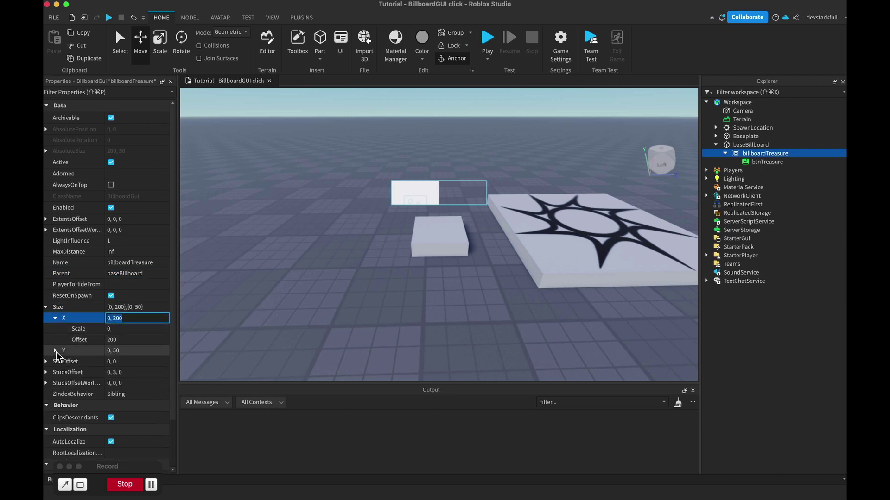
{"action": "left_click", "coordinate": [58, 351]}
{"action": "left_click", "coordinate": [115, 330]}
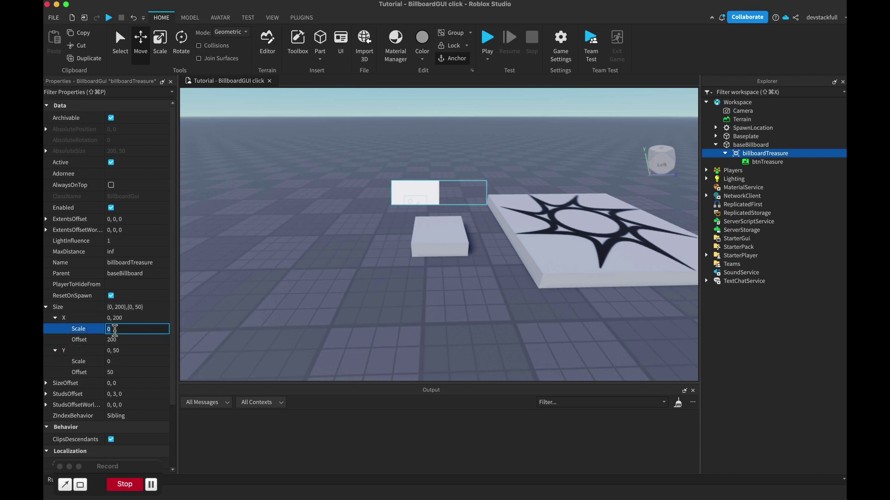
{"action": "left_click", "coordinate": [120, 341]}
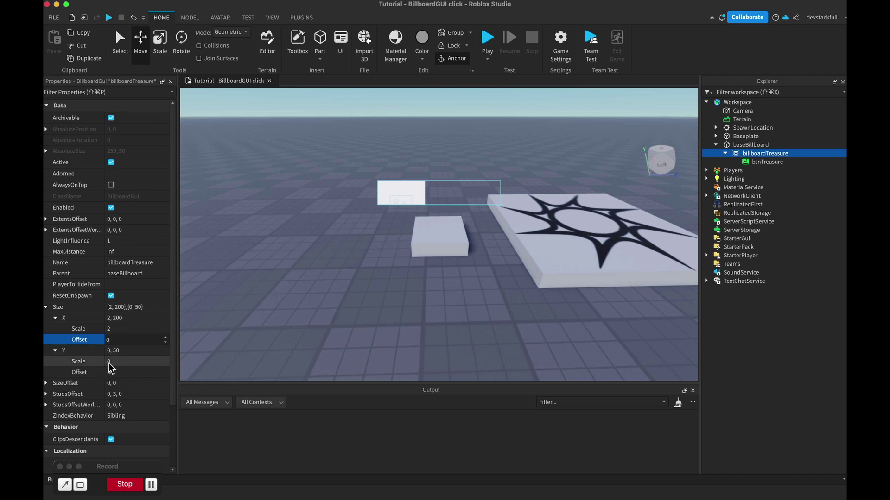
{"action": "left_click", "coordinate": [110, 363]}
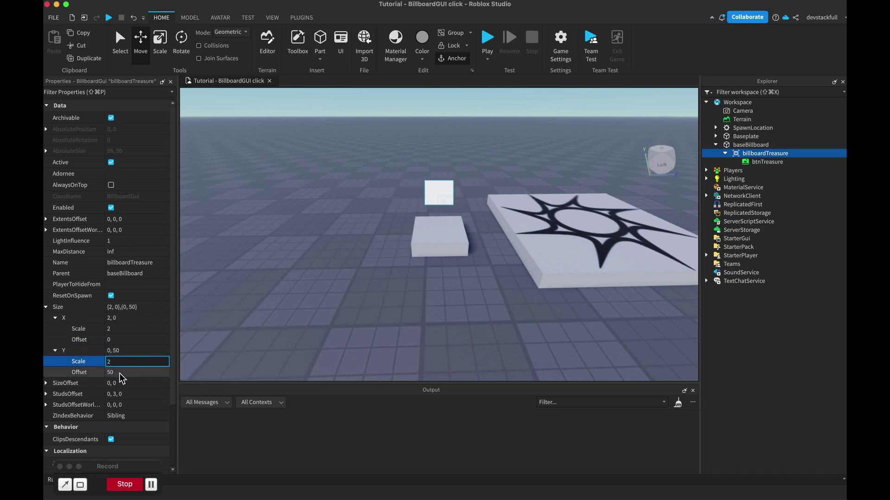
{"action": "left_click", "coordinate": [119, 372]}
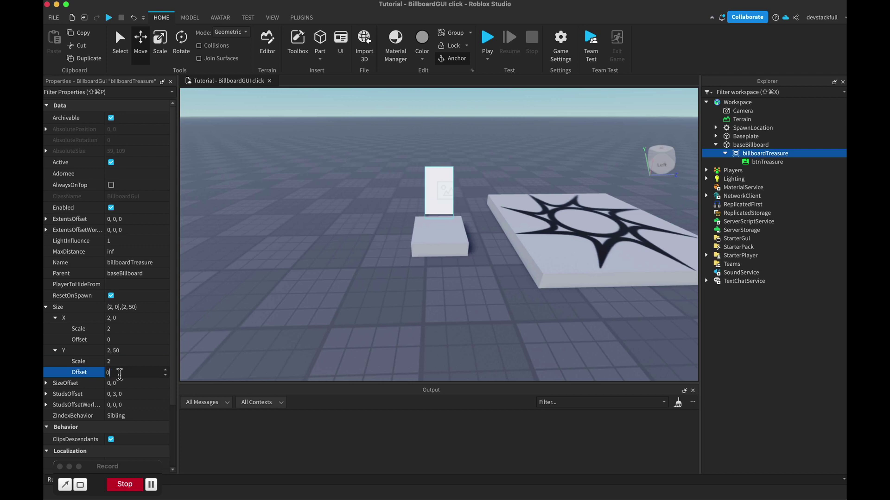
{"action": "key", "text": "Return"}
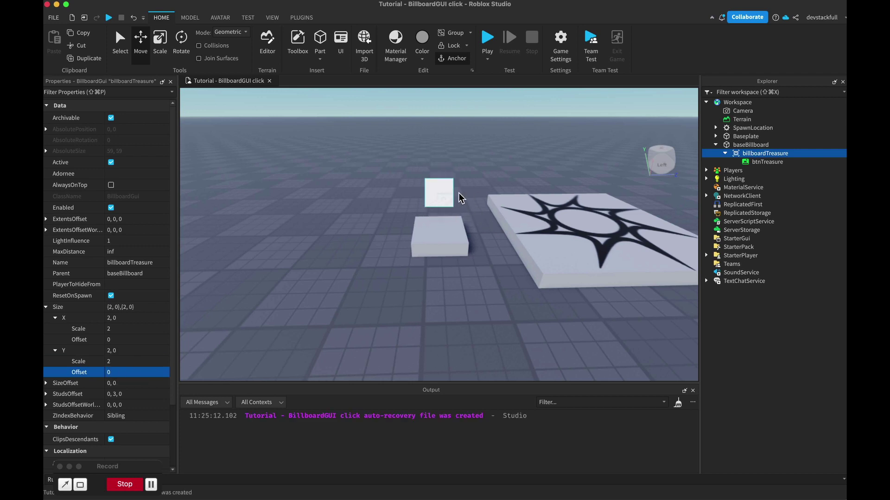
Deselect the billboard and zoom in and out to check the square panel
{"action": "scroll", "coordinate": [460, 198], "scroll_direction": "down", "scroll_amount": 3}
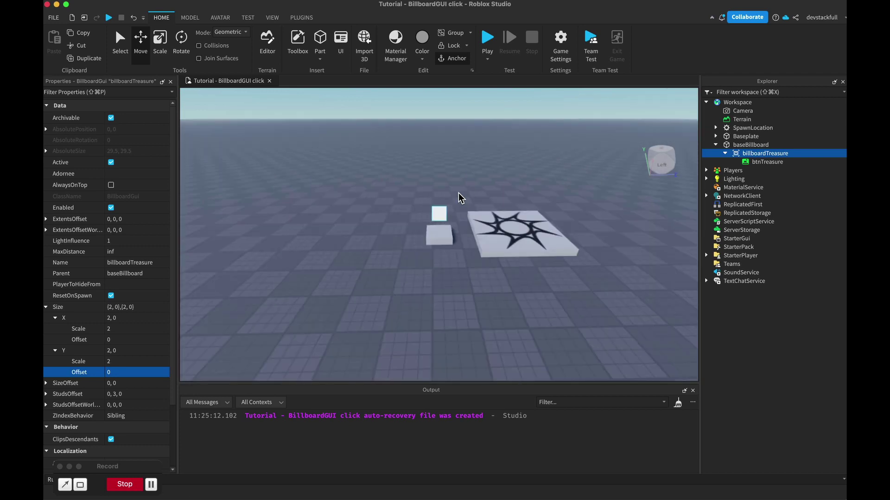
{"action": "left_click", "coordinate": [460, 198]}
{"action": "scroll", "coordinate": [460, 198], "scroll_direction": "up", "scroll_amount": 5}
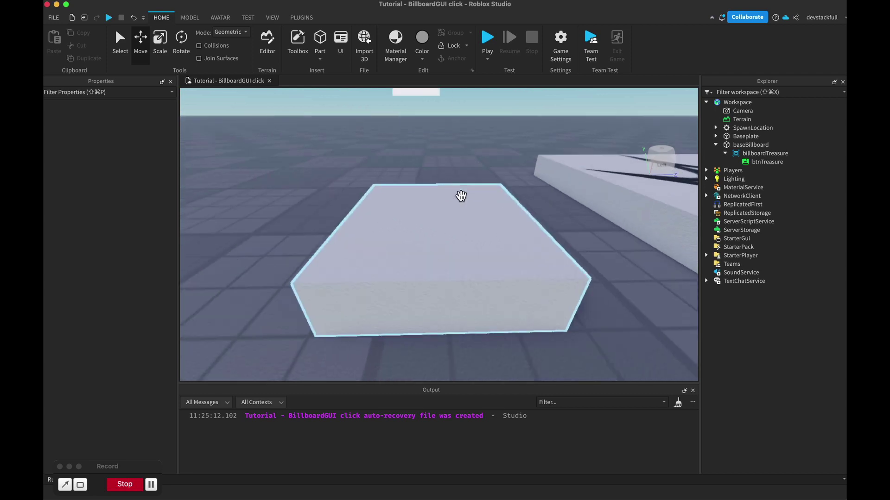
{"action": "scroll", "coordinate": [461, 196], "scroll_direction": "down", "scroll_amount": 5}
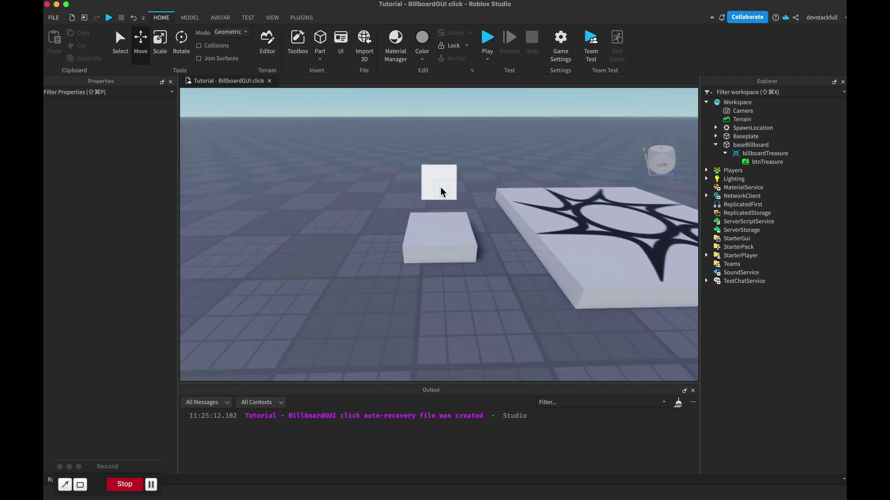
{"action": "scroll", "coordinate": [452, 188], "scroll_direction": "up", "scroll_amount": 2}
{"action": "scroll", "coordinate": [465, 182], "scroll_direction": "down", "scroll_amount": 2}
Set btnTreasure's Size to X Scale 1, Offset 0 and Y Scale 1, Offset 0
{"action": "left_click", "coordinate": [767, 163]}
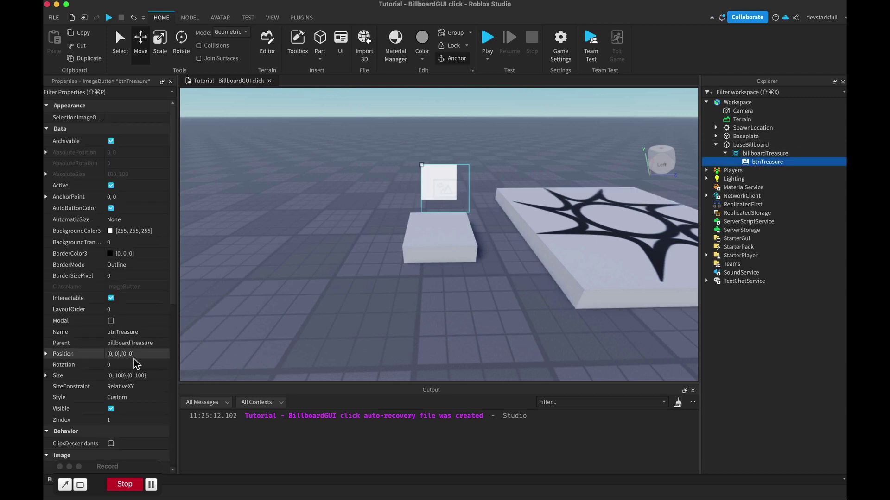
{"action": "scroll", "coordinate": [100, 349], "scroll_direction": "down", "scroll_amount": 1}
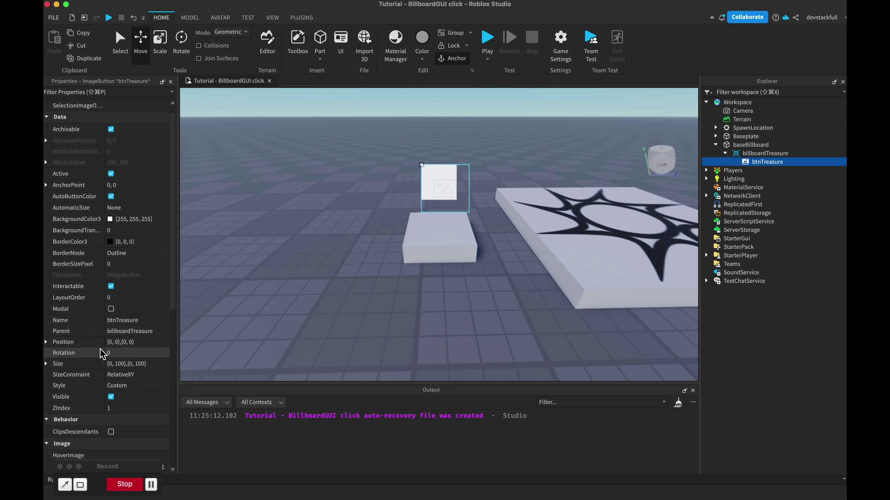
{"action": "left_click", "coordinate": [48, 366]}
{"action": "left_click", "coordinate": [55, 375]}
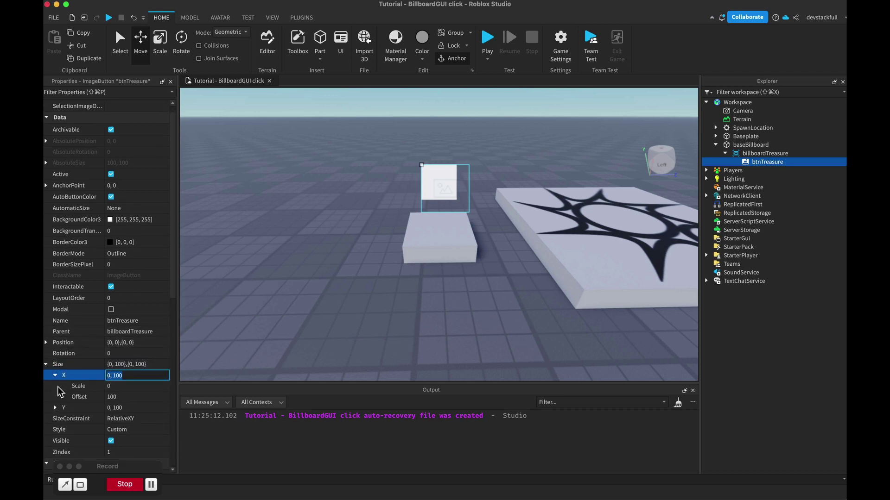
{"action": "left_click", "coordinate": [56, 407]}
{"action": "left_click", "coordinate": [114, 387]}
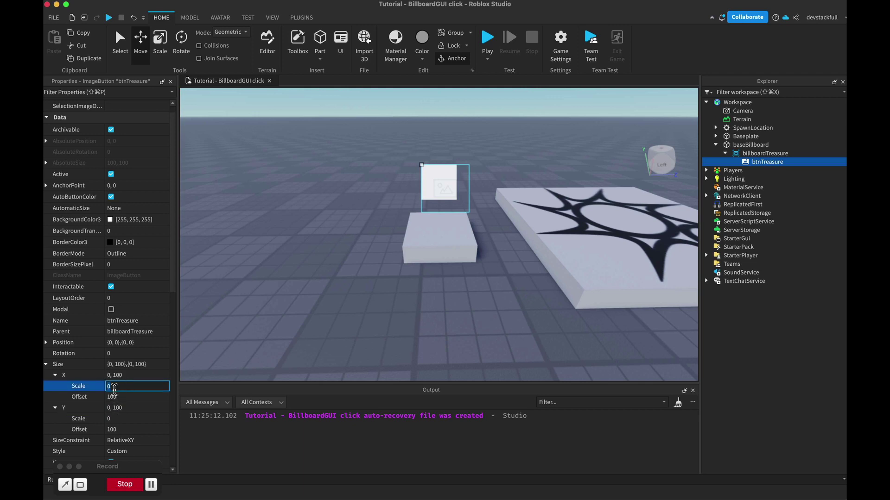
{"action": "left_click", "coordinate": [119, 397]}
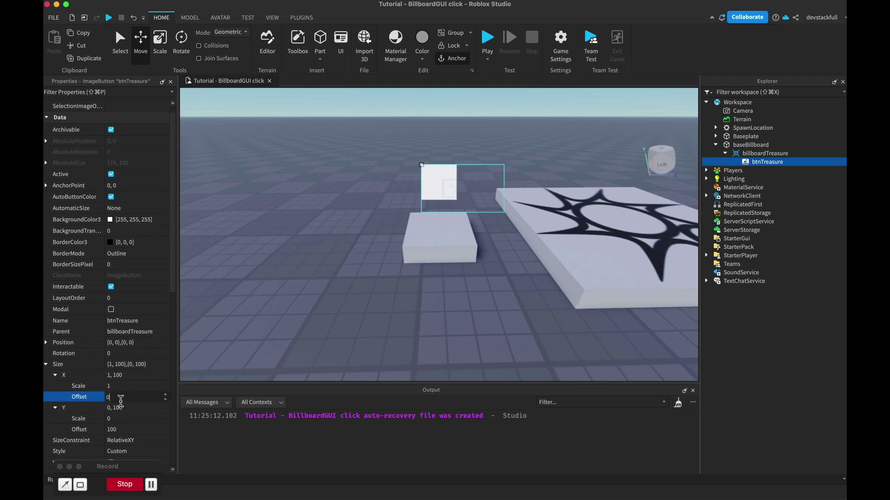
{"action": "key", "text": "Return"}
{"action": "left_click", "coordinate": [119, 408]}
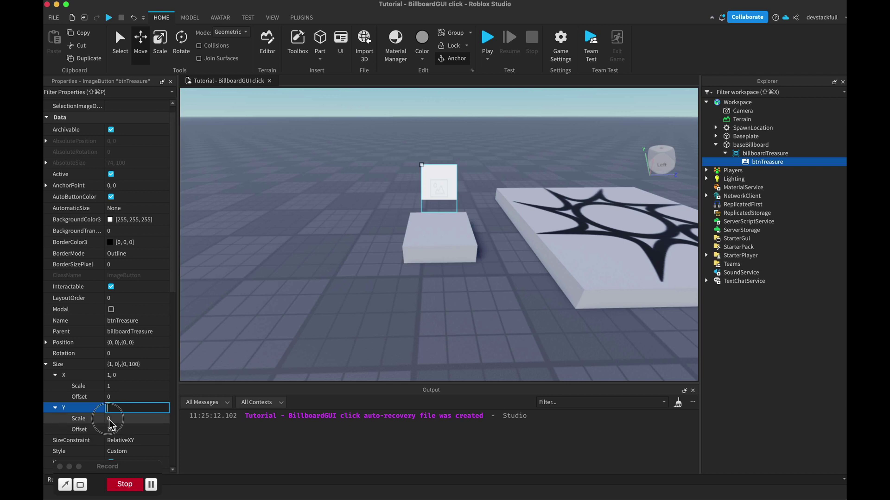
{"action": "left_click", "coordinate": [114, 419]}
{"action": "type", "text": "1"}
{"action": "left_click", "coordinate": [122, 430]}
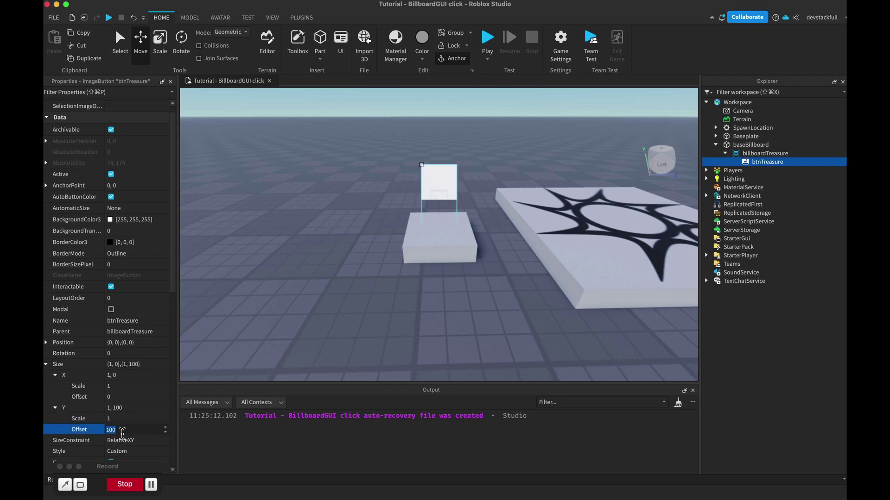
{"action": "key", "text": "Return"}
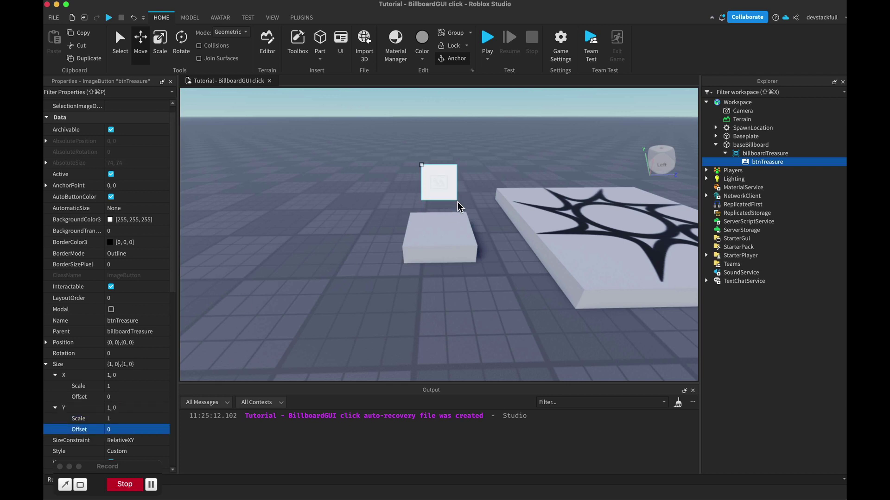
Deselect the button and fly the camera close to the billboard above baseBillboard
{"action": "scroll", "coordinate": [458, 206], "scroll_direction": "up", "scroll_amount": 5}
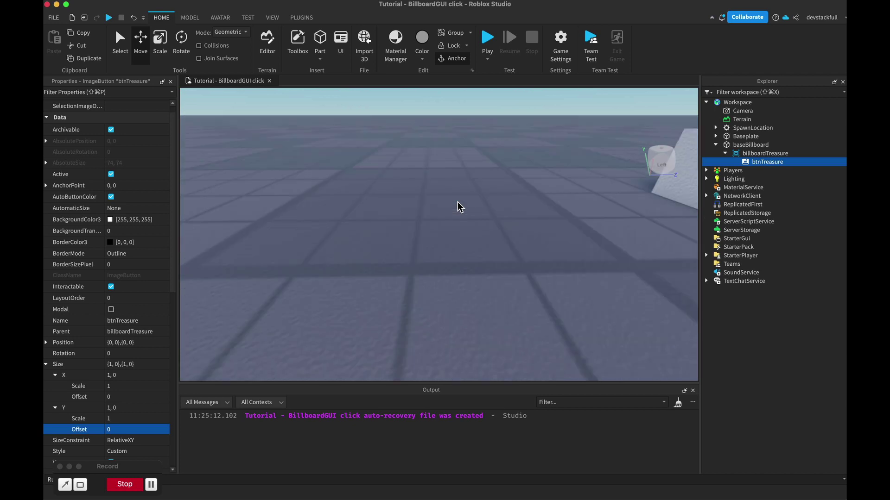
{"action": "left_click", "coordinate": [457, 205]}
{"action": "scroll", "coordinate": [458, 204], "scroll_direction": "down", "scroll_amount": 5}
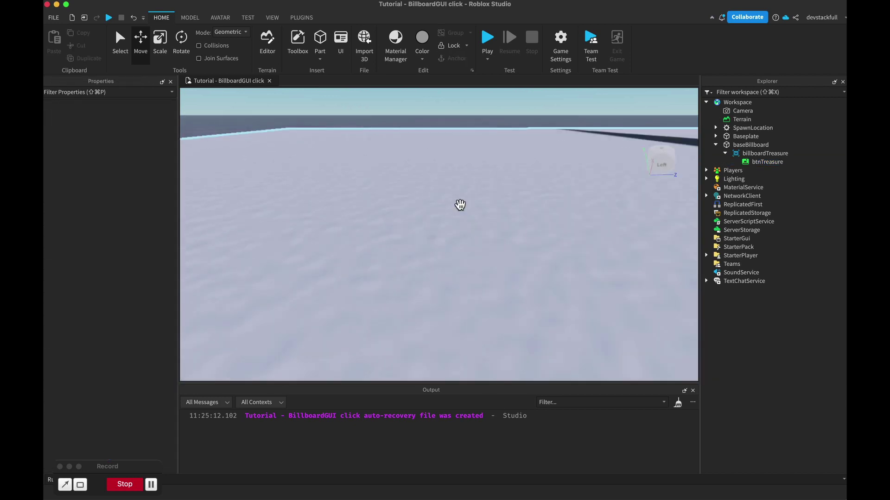
{"action": "scroll", "coordinate": [458, 202], "scroll_direction": "down", "scroll_amount": 5}
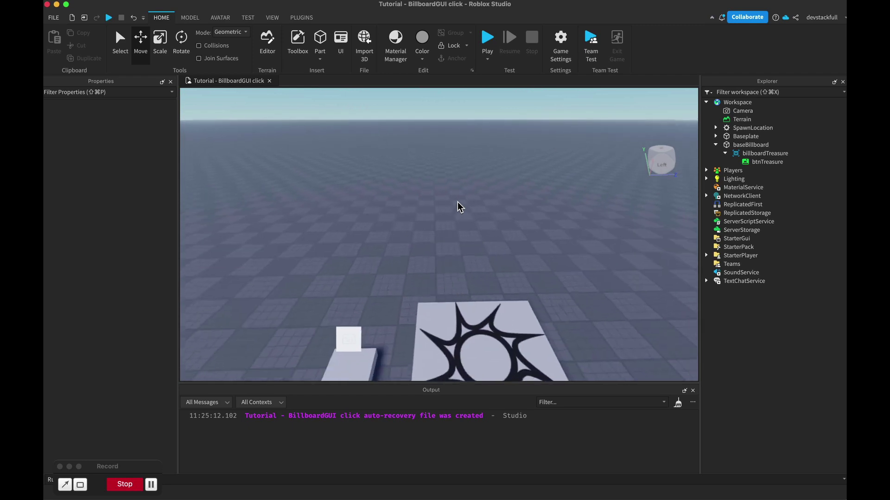
{"action": "key", "text": "a"}
{"action": "key", "text": "q"}
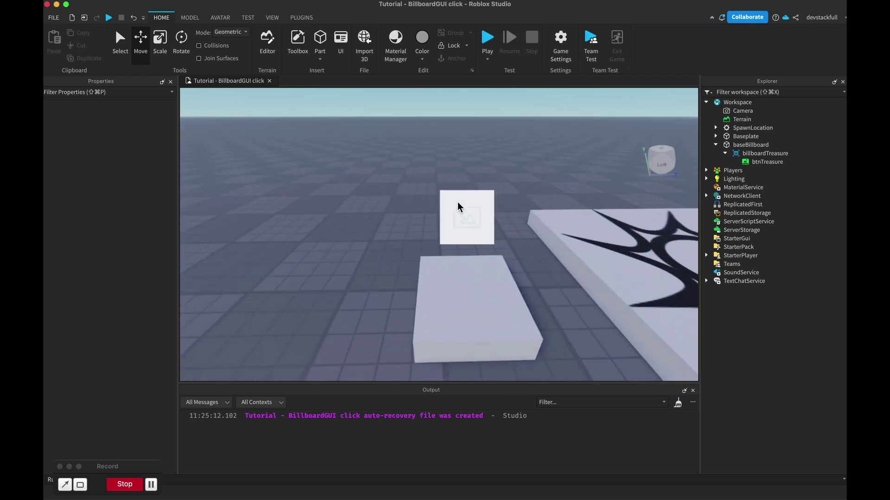
{"action": "scroll", "coordinate": [457, 202], "scroll_direction": "up", "scroll_amount": 3}
{"action": "scroll", "coordinate": [458, 202], "scroll_direction": "down", "scroll_amount": 3}
{"action": "key", "text": "w"}
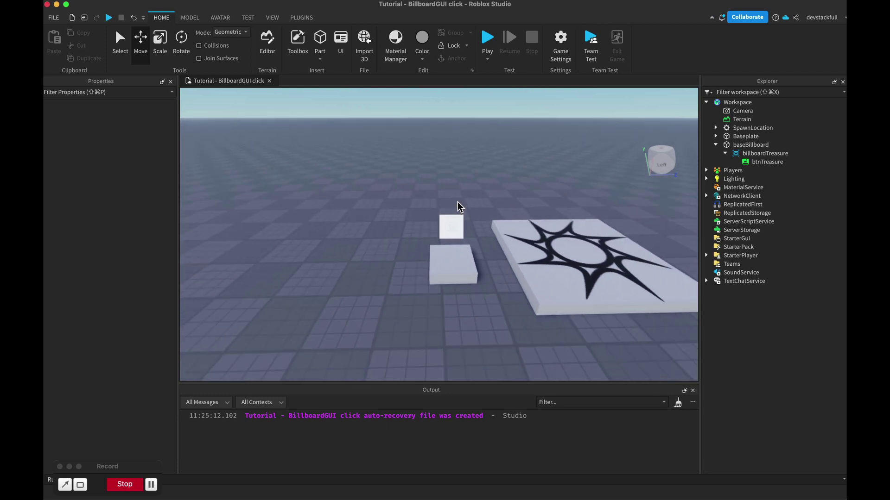
{"action": "key", "text": "w"}
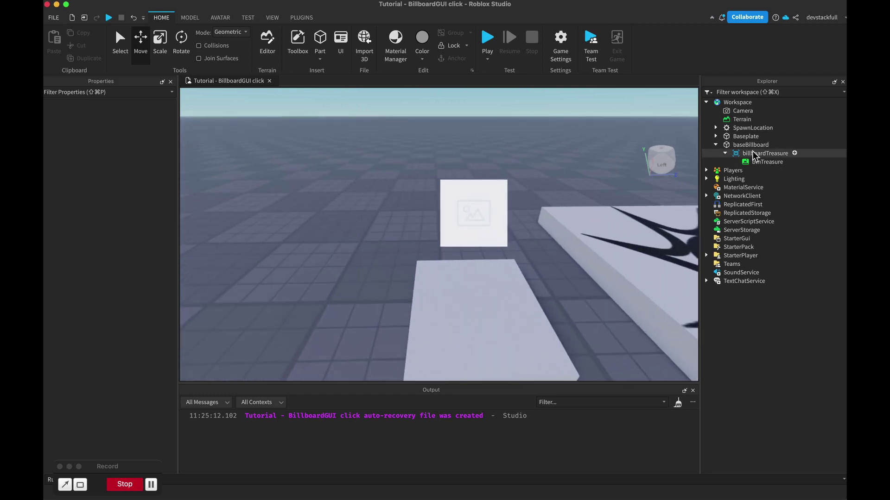
Set btnTreasure's Image property to the treasure-chest asset
{"action": "left_click", "coordinate": [765, 163]}
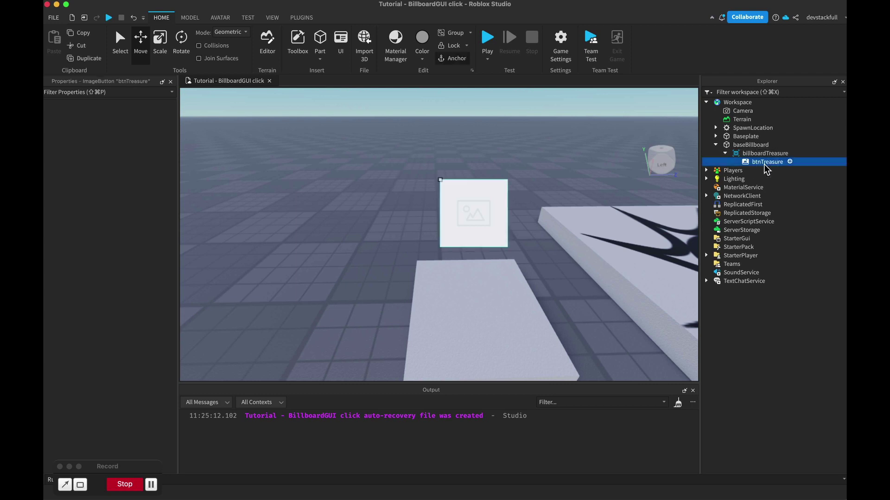
{"action": "scroll", "coordinate": [116, 320], "scroll_direction": "down", "scroll_amount": 5}
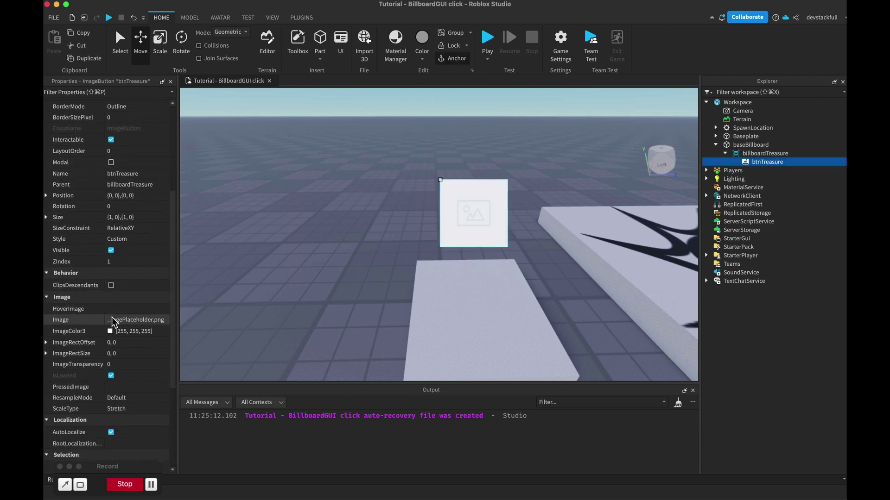
{"action": "left_click", "coordinate": [131, 324]}
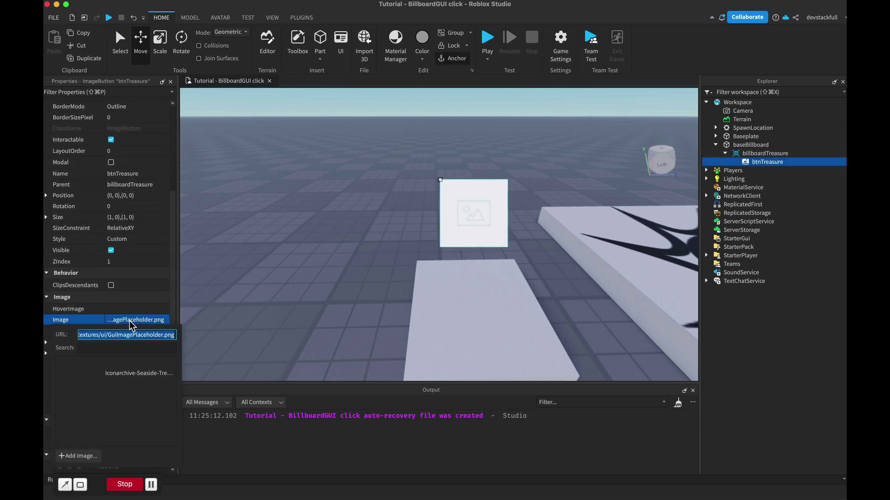
{"action": "left_click", "coordinate": [98, 376]}
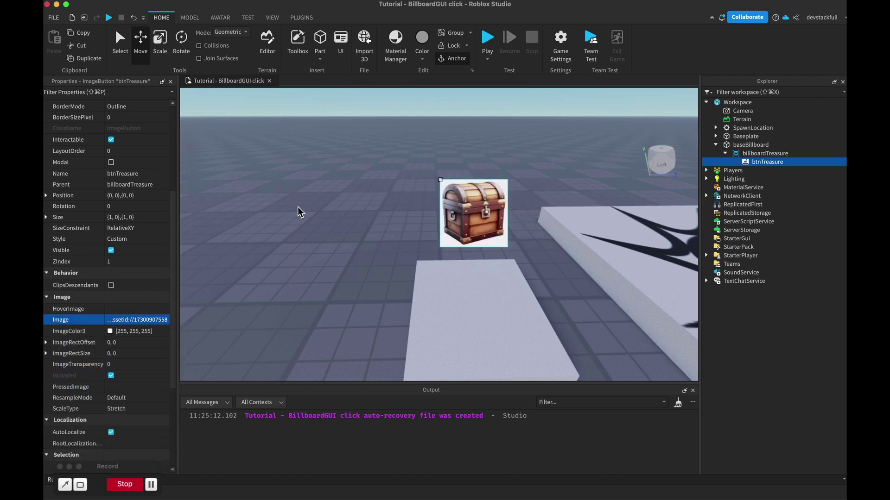
Set btnTreasure's BackgroundTransparency to 1
{"action": "scroll", "coordinate": [138, 204], "scroll_direction": "up", "scroll_amount": 1}
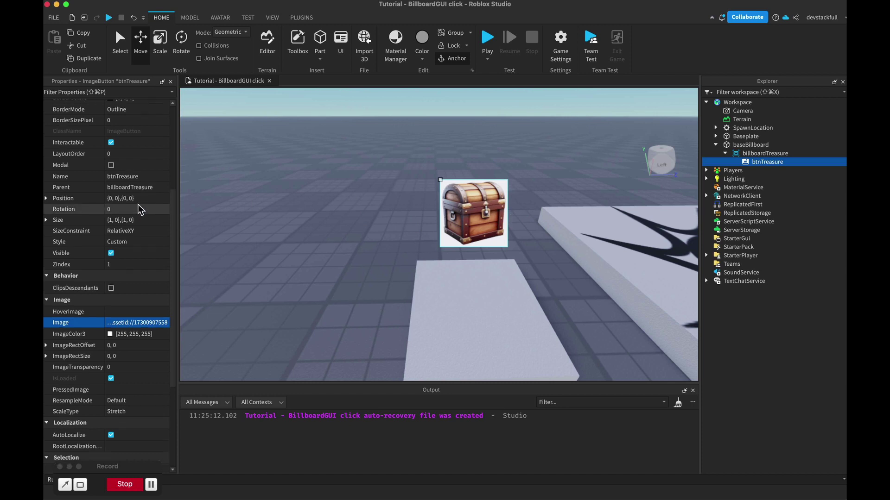
{"action": "scroll", "coordinate": [138, 205], "scroll_direction": "up", "scroll_amount": 5}
{"action": "left_click", "coordinate": [114, 245]}
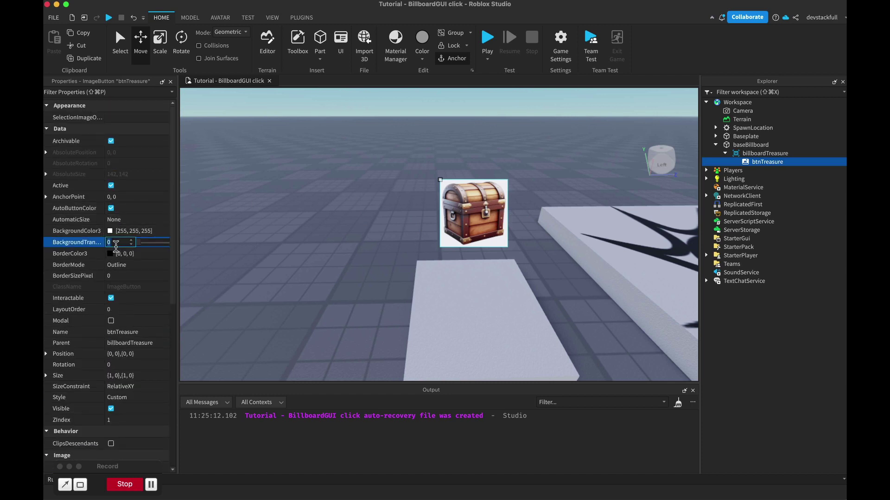
{"action": "left_click_drag", "start_coordinate": [142, 244], "coordinate": [176, 245]}
Deselect, orbit and zoom around the chest billboard, then select the baseBillboard part
{"action": "left_click", "coordinate": [561, 181]}
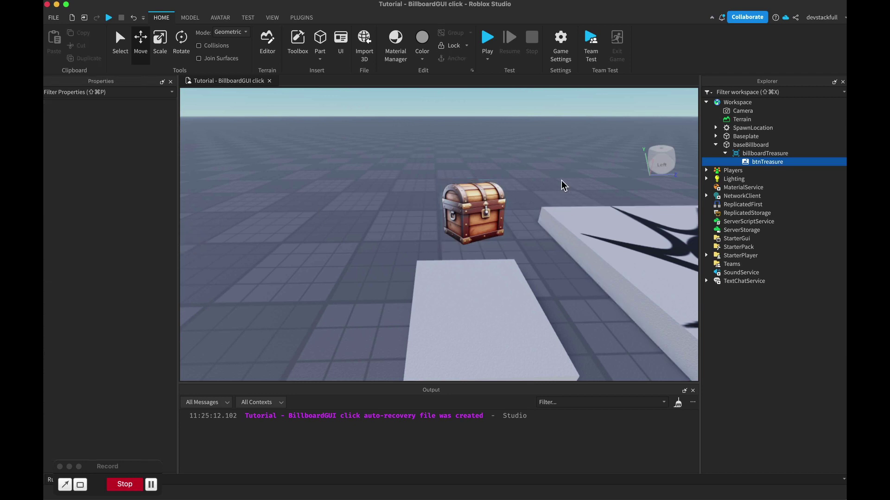
{"action": "mouse_move", "coordinate": [520, 269]}
{"action": "right_mouse_down"}
{"action": "mouse_move", "coordinate": [513, 261]}
{"action": "mouse_move", "coordinate": [520, 271]}
{"action": "right_mouse_up"}
{"action": "scroll", "coordinate": [520, 271], "scroll_direction": "down", "scroll_amount": 3}
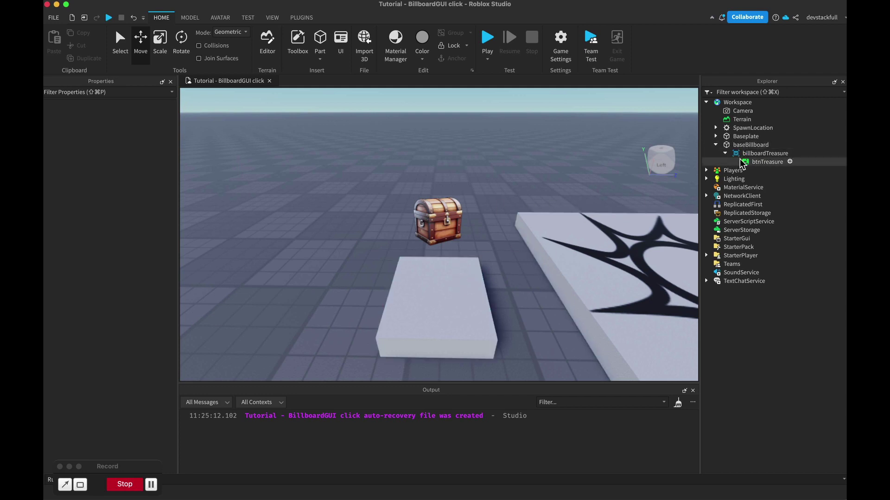
{"action": "left_click", "coordinate": [483, 314]}
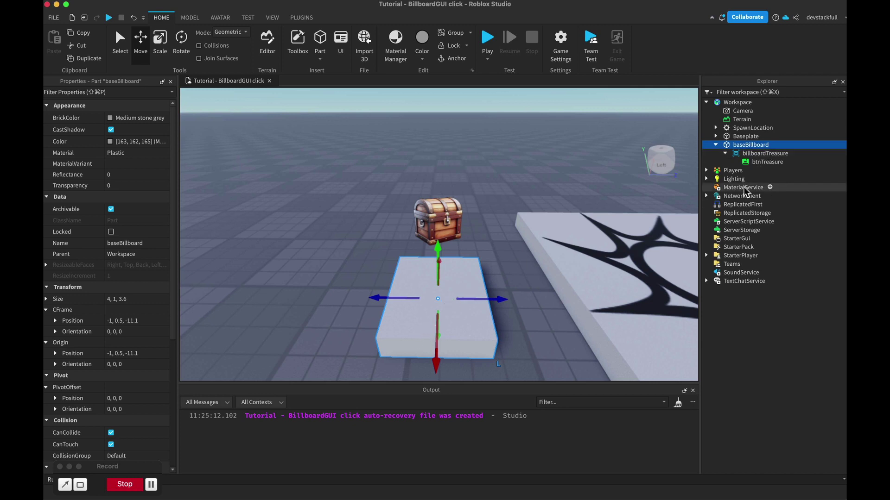
Drag billboardTreasure from baseBillboard into ReplicatedStorage and reselect it
{"action": "left_click", "coordinate": [755, 156]}
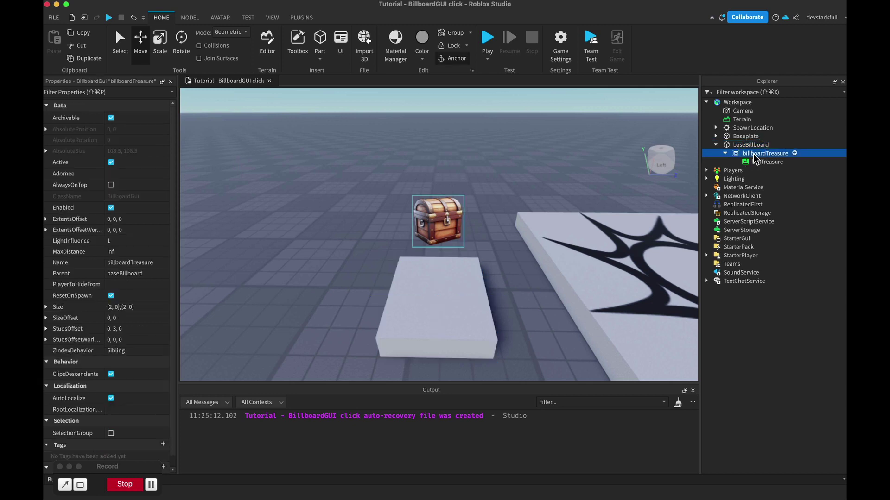
{"action": "left_click", "coordinate": [752, 159]}
{"action": "left_click_drag", "start_coordinate": [752, 158], "coordinate": [761, 219]}
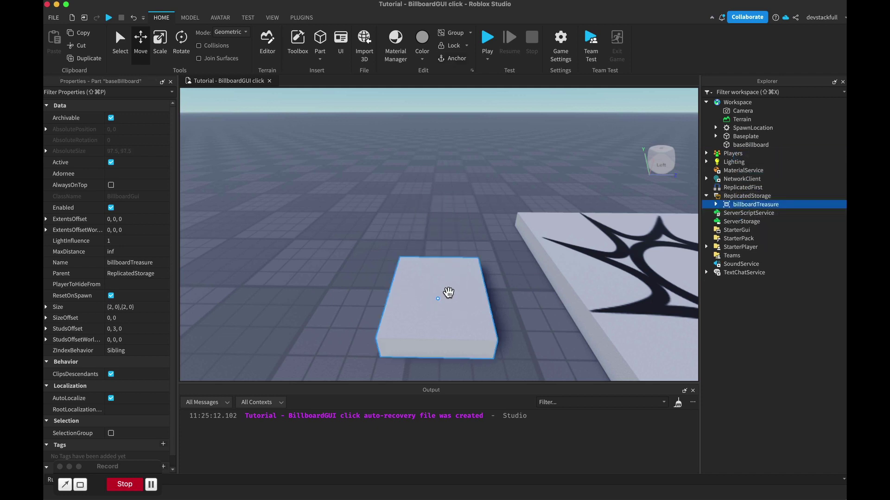
{"action": "left_click", "coordinate": [448, 293]}
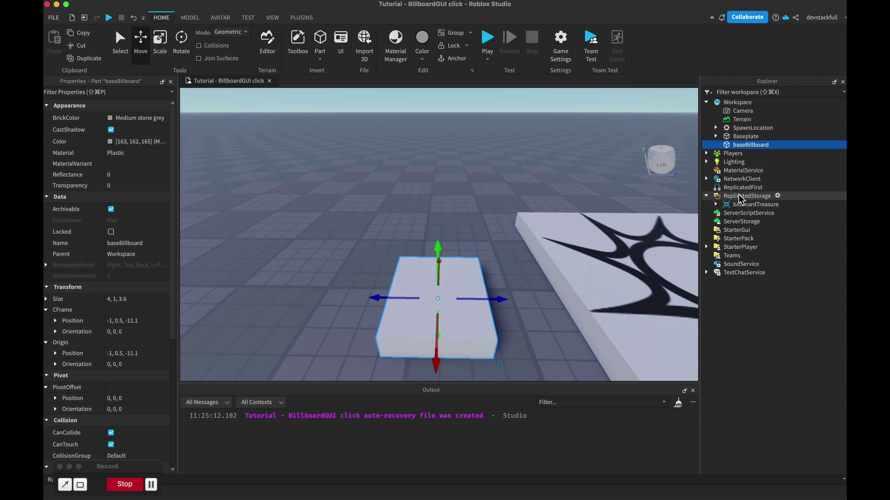
{"action": "left_click", "coordinate": [744, 207]}
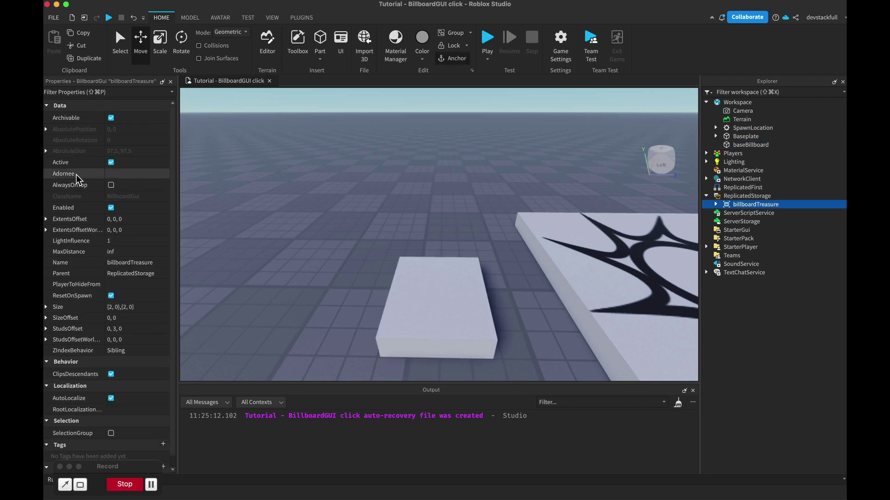
Assign the baseBillboard part as billboardTreasure's Adornee
{"action": "left_click", "coordinate": [122, 174]}
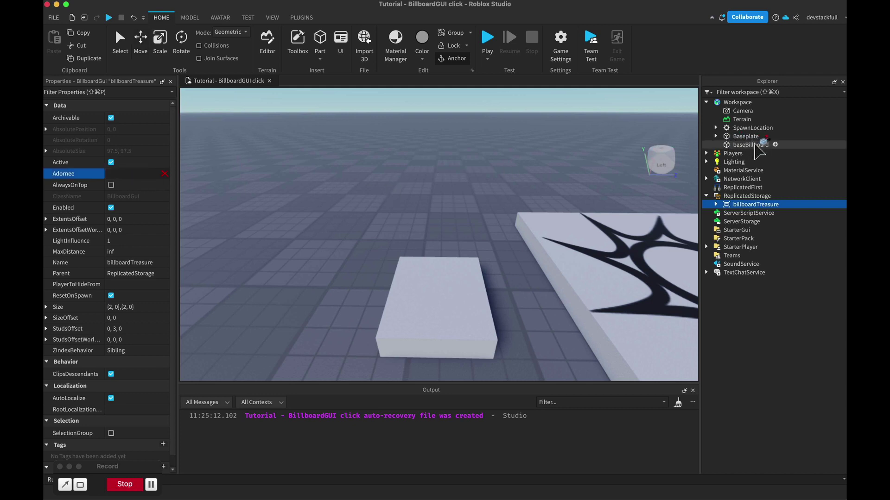
{"action": "left_click", "coordinate": [758, 149]}
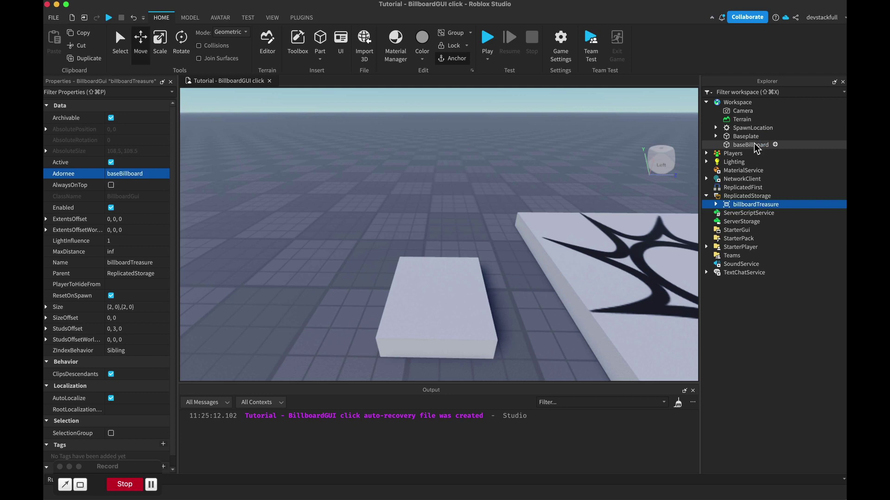